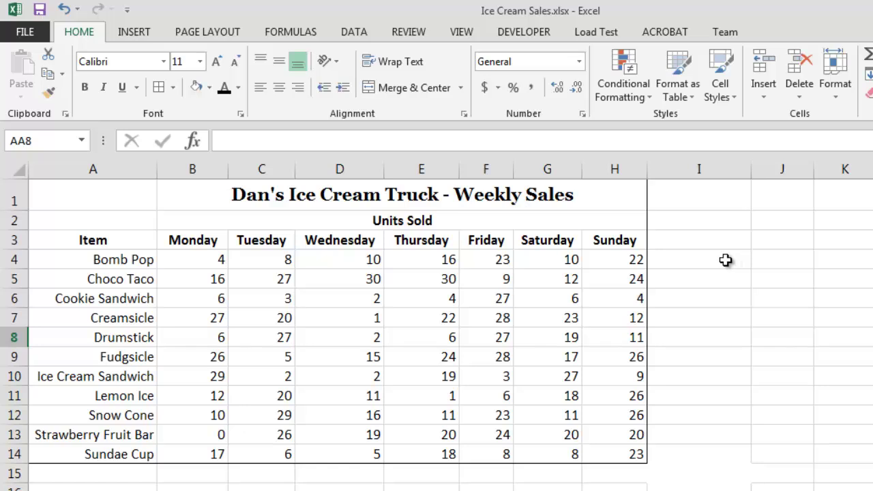
Enter the formula =SUM(B4:H4) in cell I4 to total the Bomb Pop sales
click(725, 259)
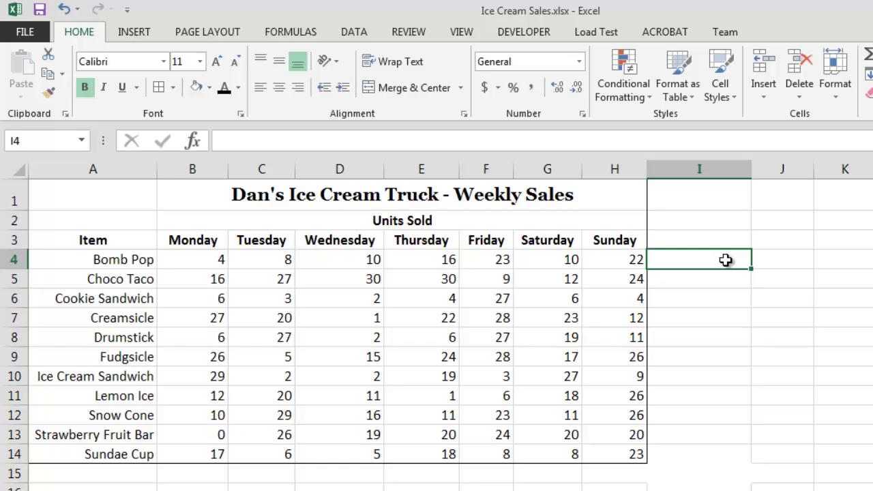
text(=)
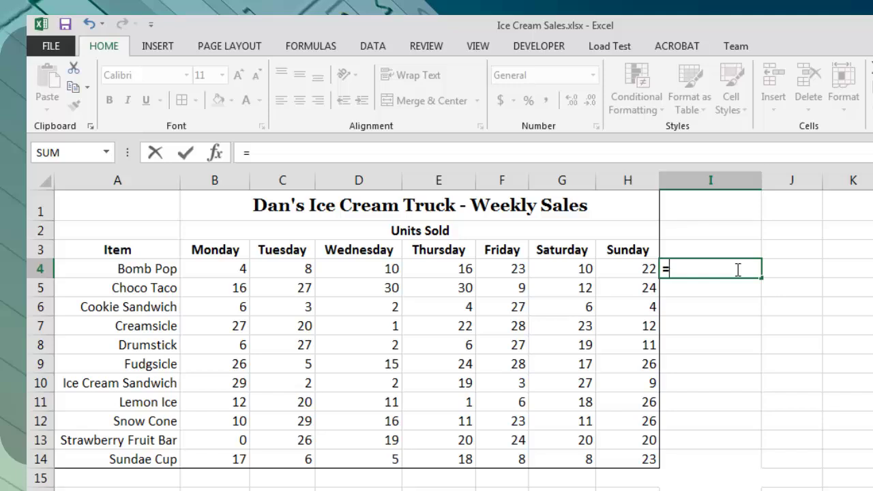
text(SUM)
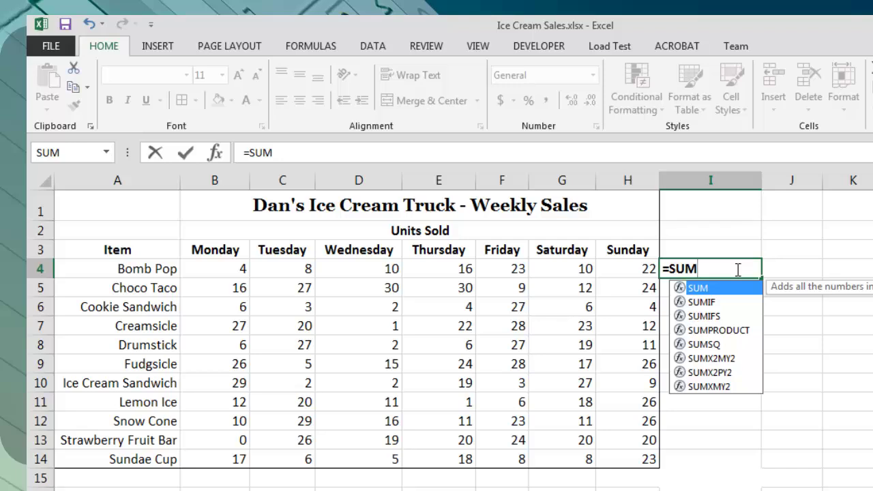
text(()
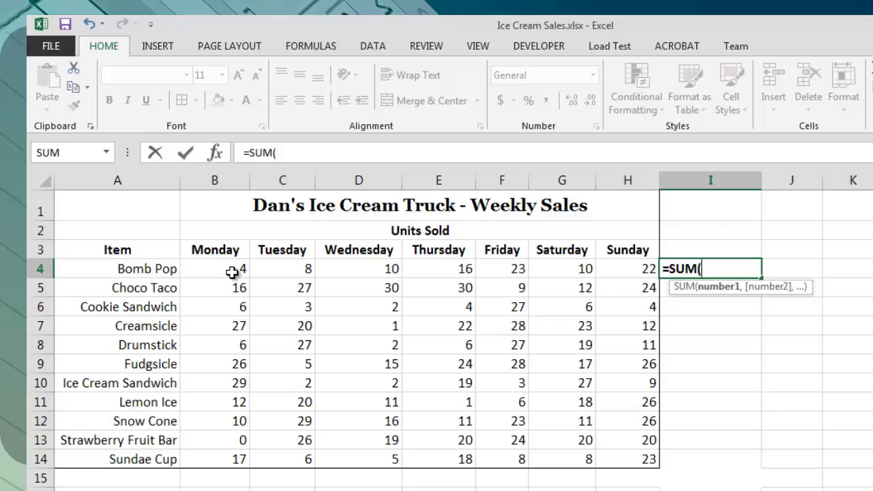
drag(233, 273, 623, 274)
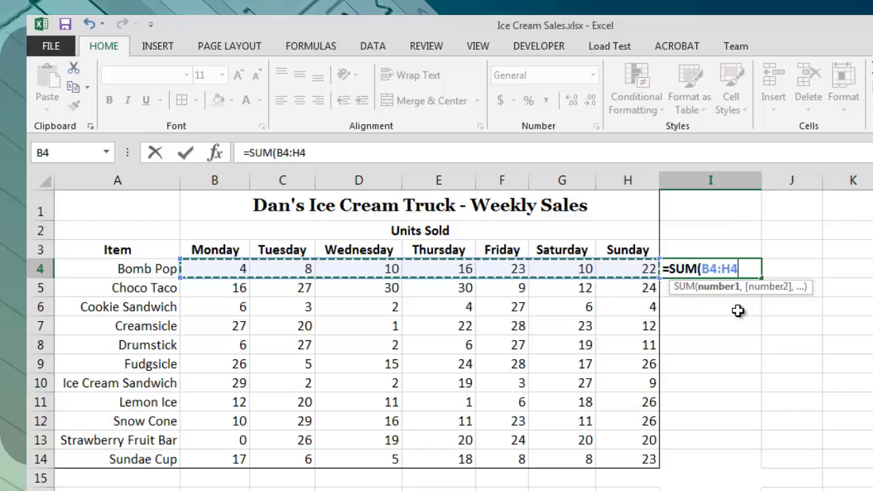
text())
key(ctrl+Return)
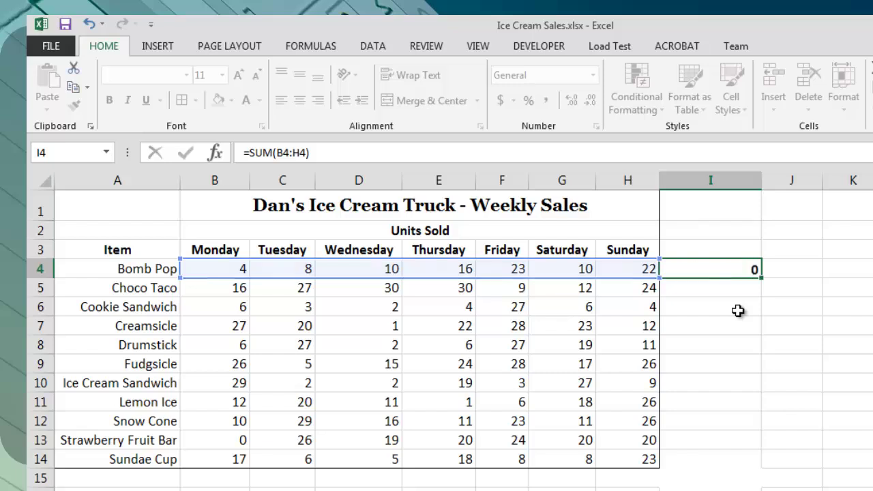
key(Return)
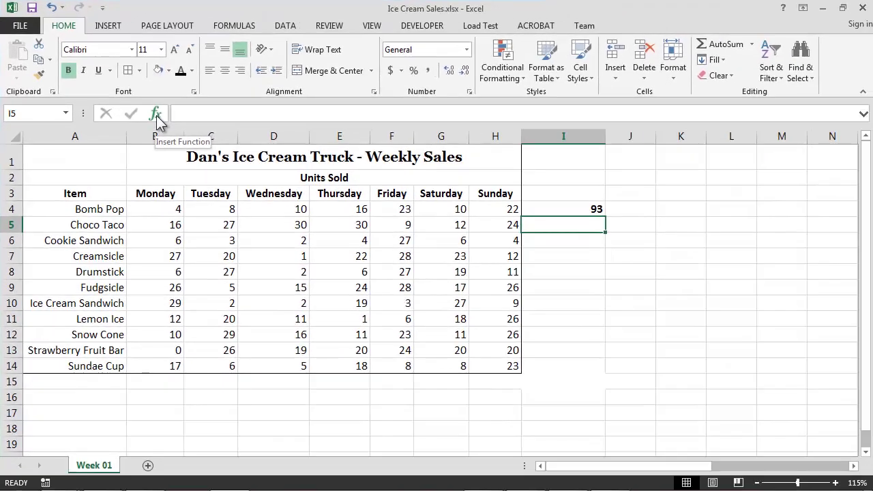
Start a function insertion in cell I5 and choose SUM from the Most Recently Used functions
click(156, 115)
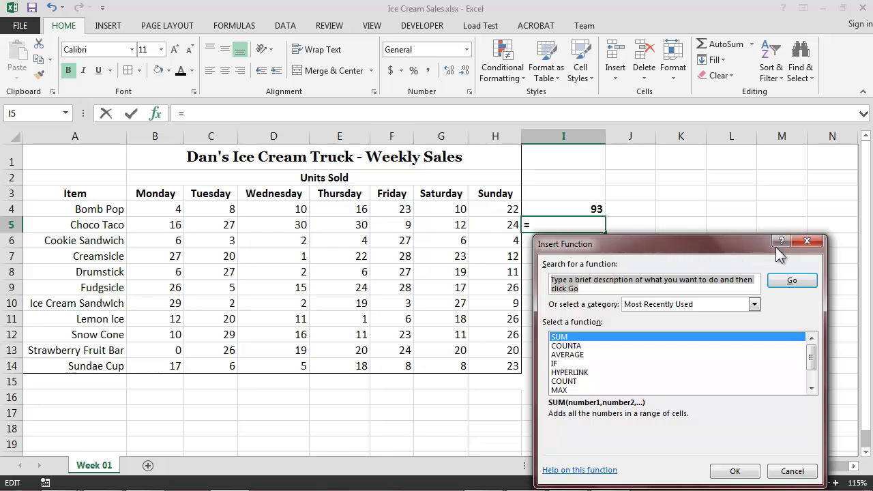
click(807, 242)
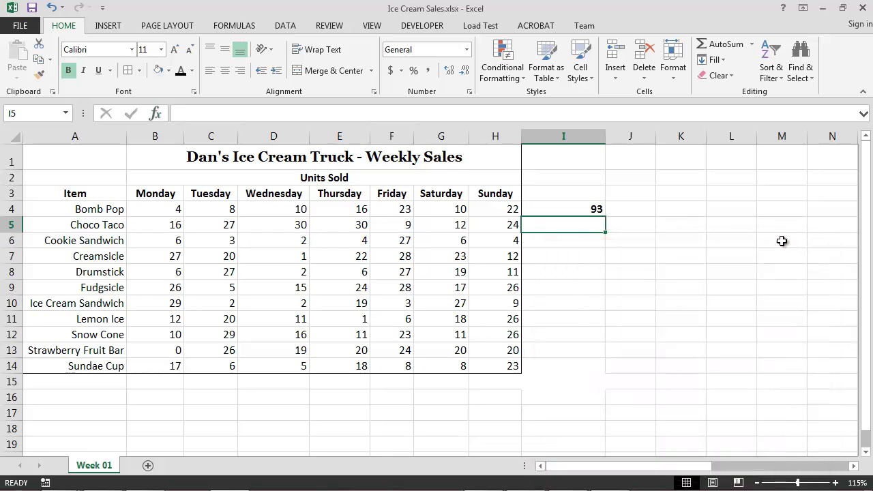
click(227, 30)
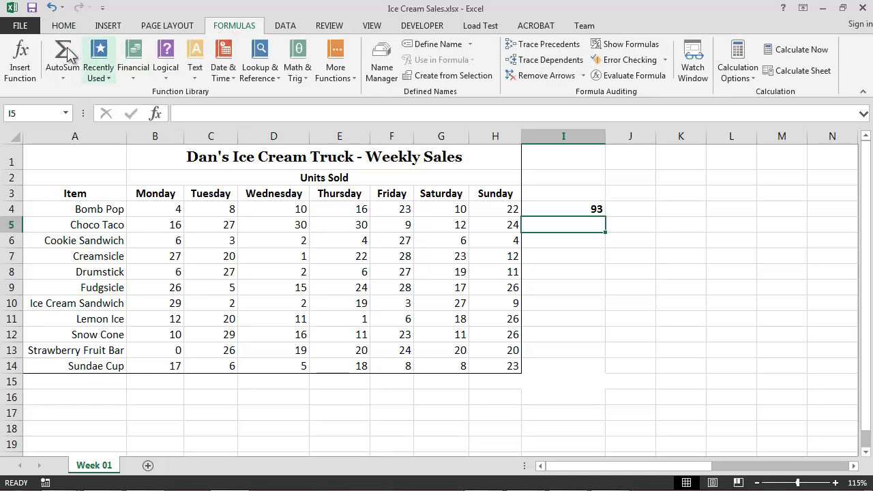
click(20, 58)
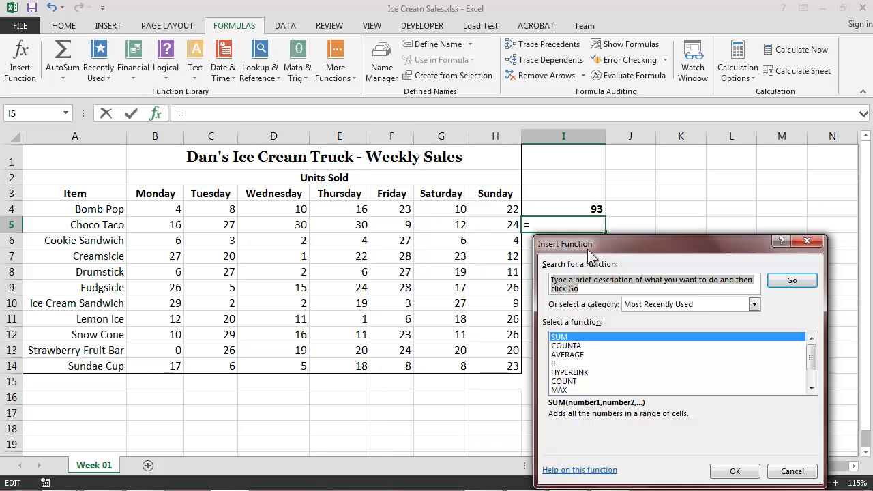
drag(589, 253, 434, 192)
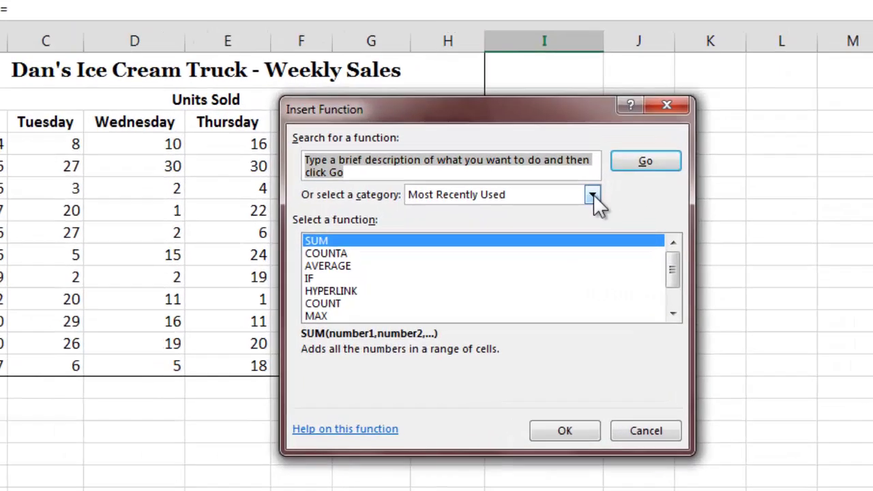
click(597, 247)
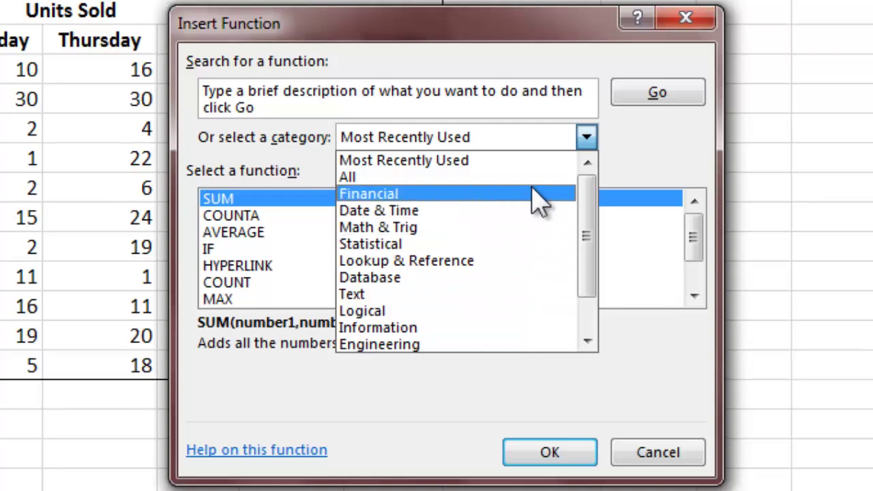
click(635, 157)
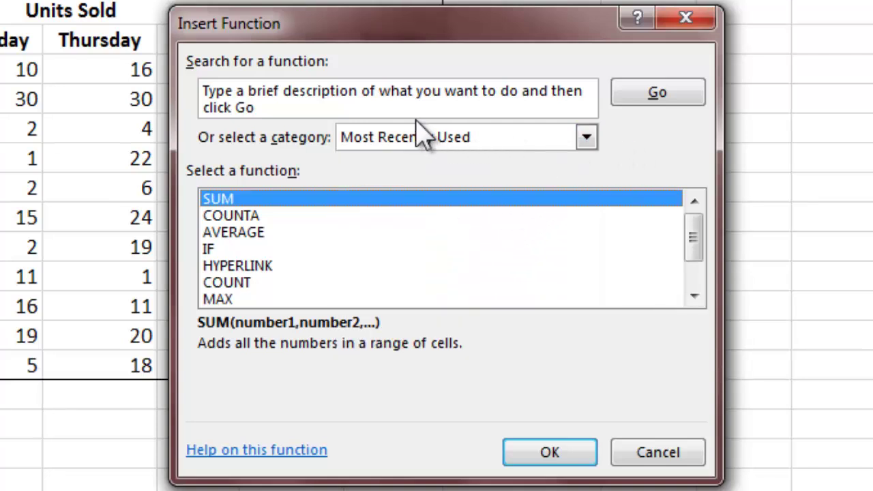
click(325, 103)
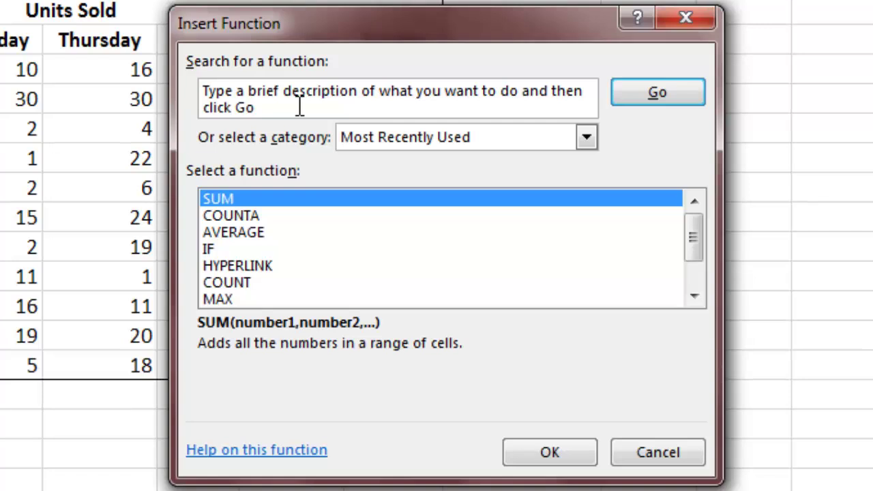
drag(299, 107, 172, 96)
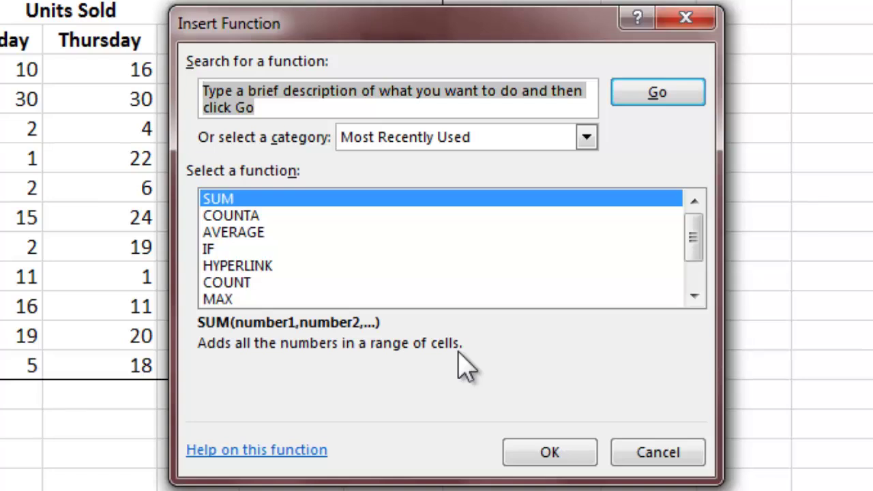
click(231, 202)
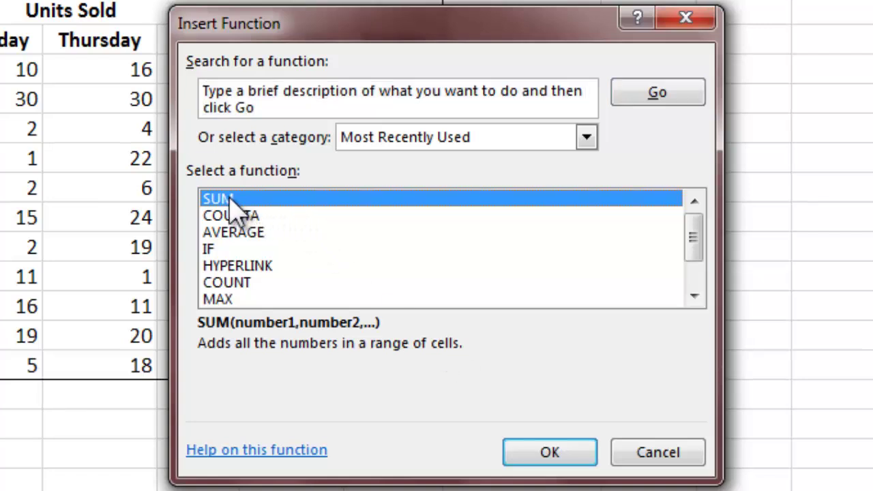
click(550, 452)
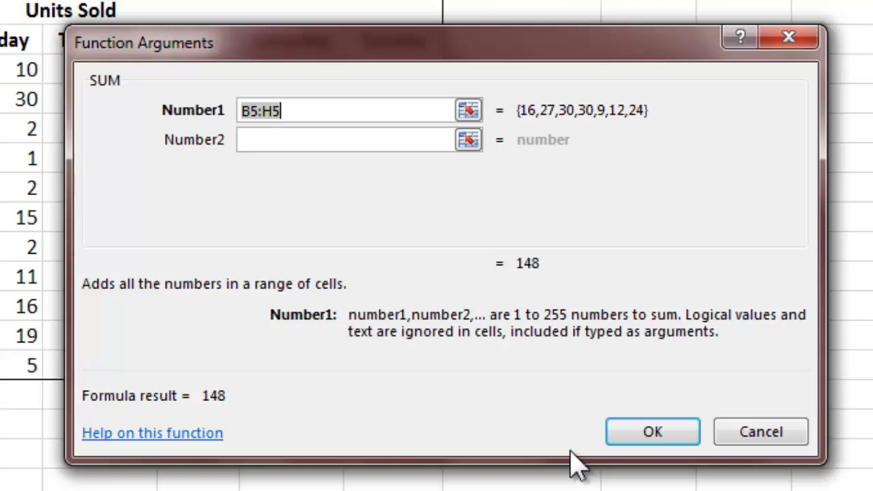
Replace the suggested Number1 argument with B5:H5 and insert the SUM formula for Choco Taco
key(BackSpace)
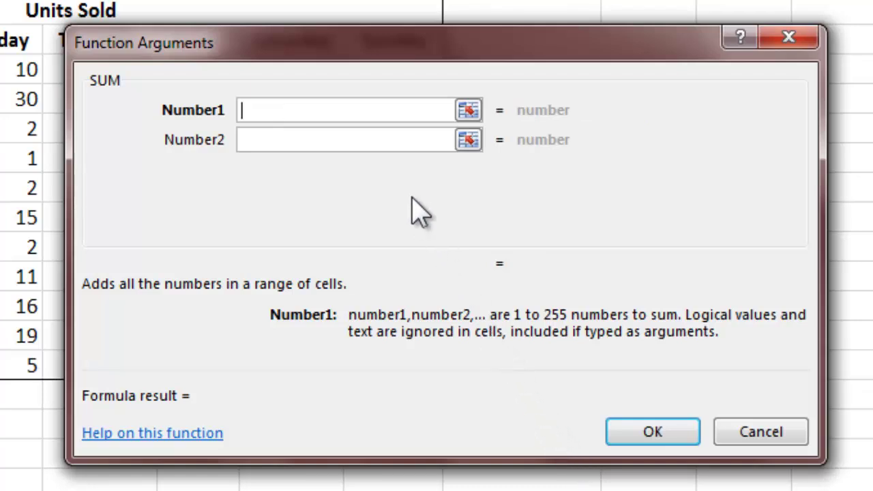
drag(335, 60, 341, 192)
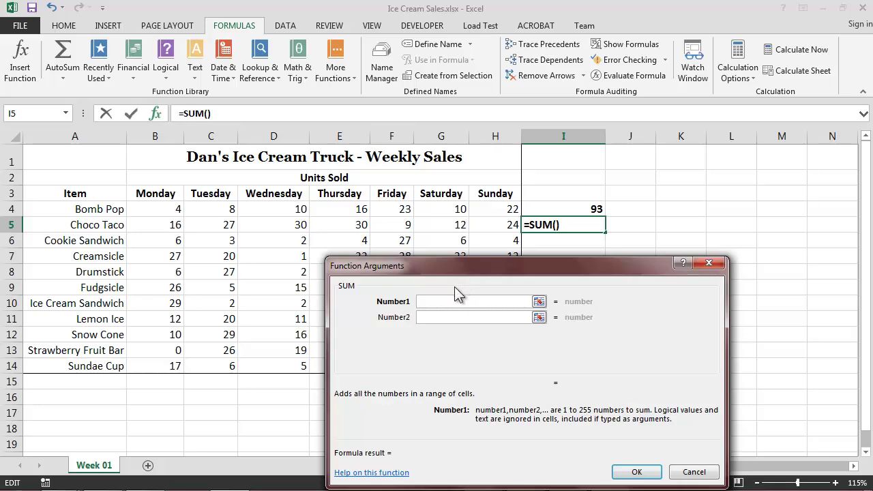
text(B5:H)
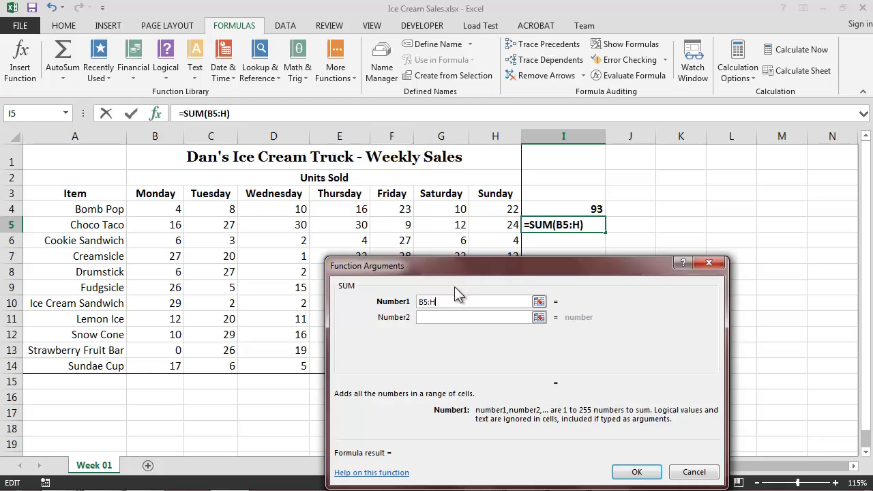
text(5)
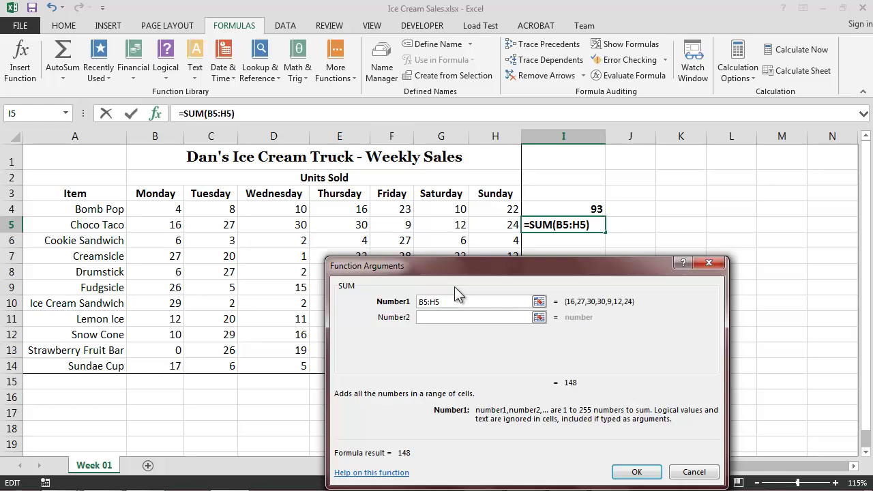
click(628, 472)
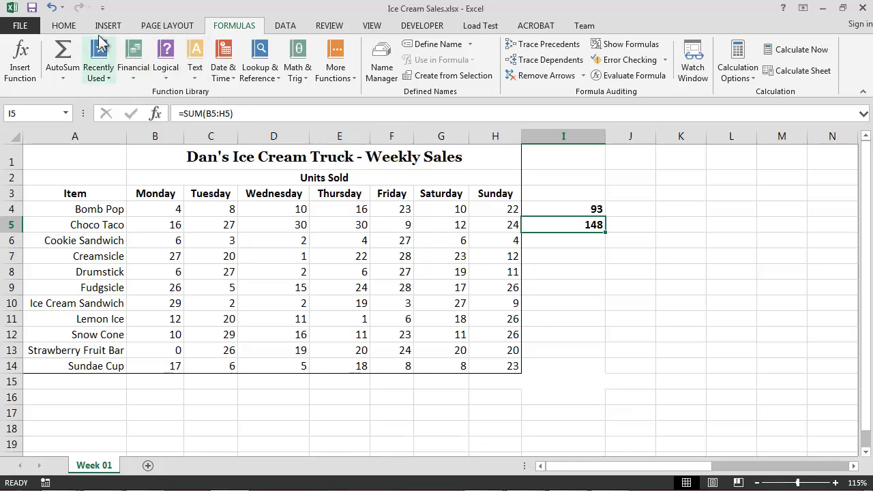
Total the Ice Cream Sandwich row in cell I10 with AutoSum over B10:H10
click(64, 26)
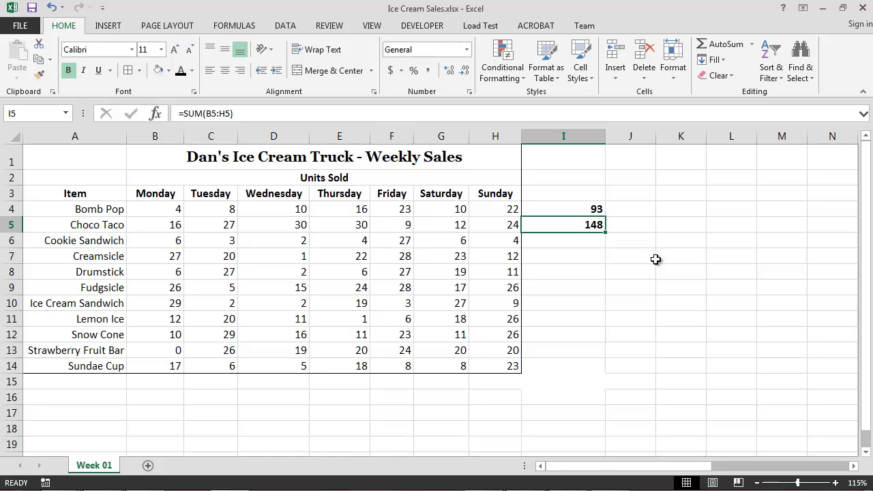
click(556, 302)
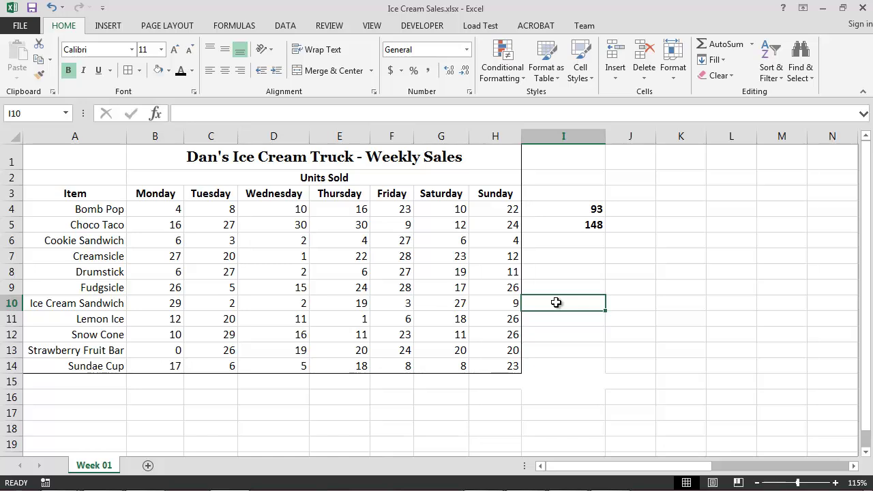
click(721, 47)
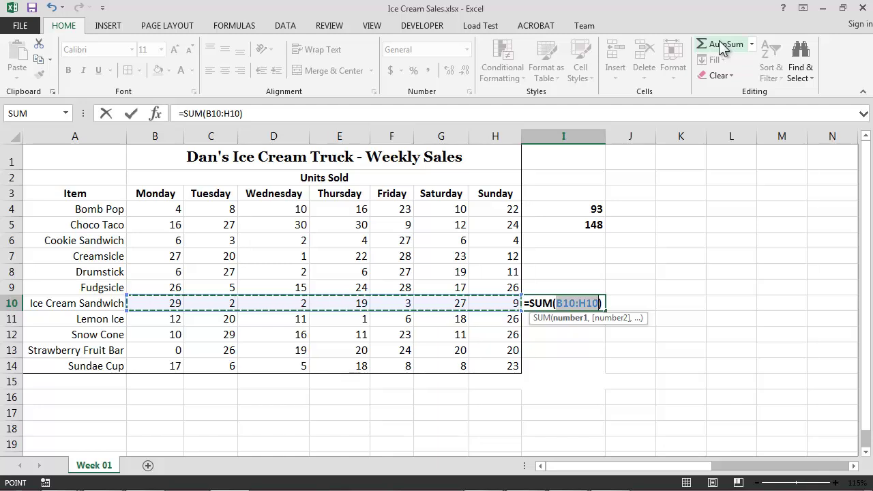
key(Return)
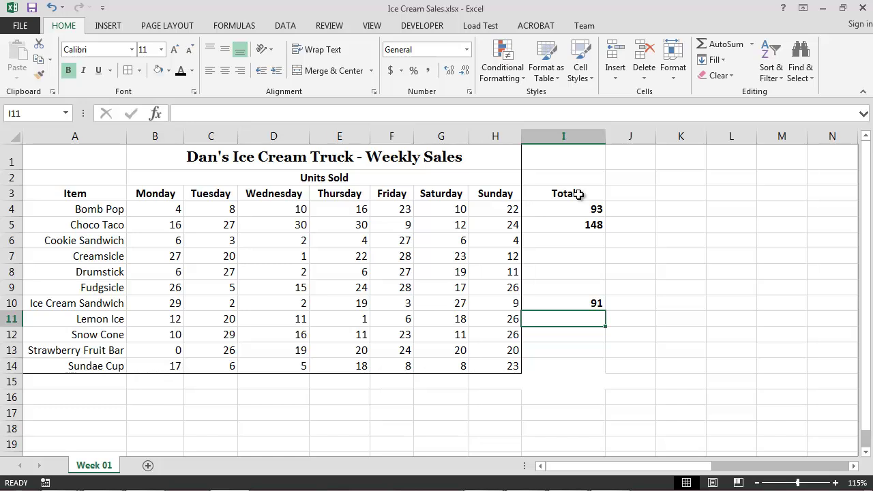
Copy the Bomb Pop total formula from I4 and paste it into I5:I14
click(577, 208)
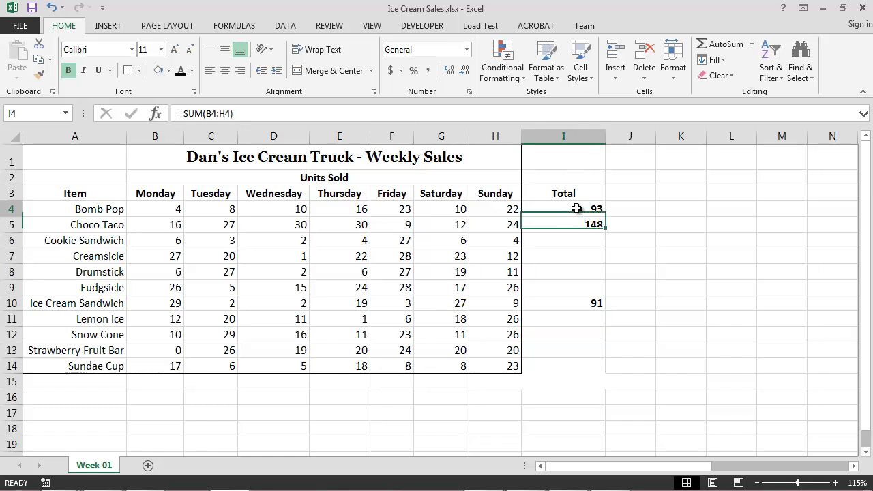
click(39, 60)
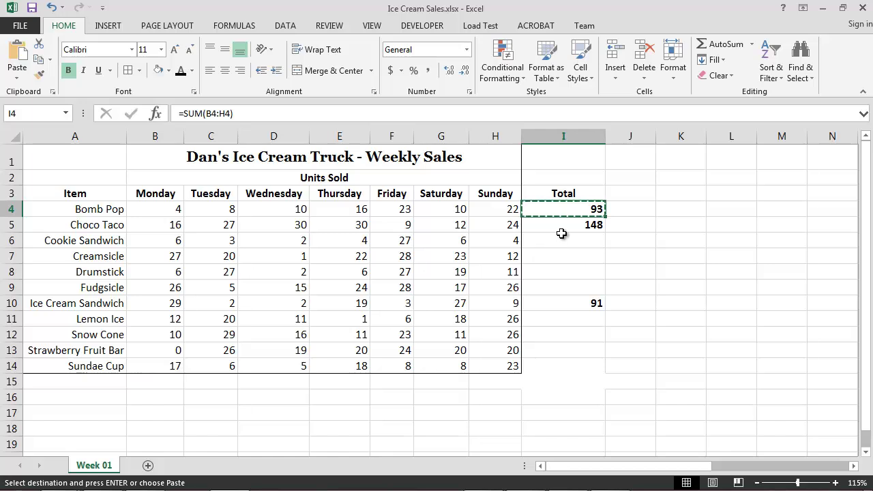
drag(563, 225, 562, 365)
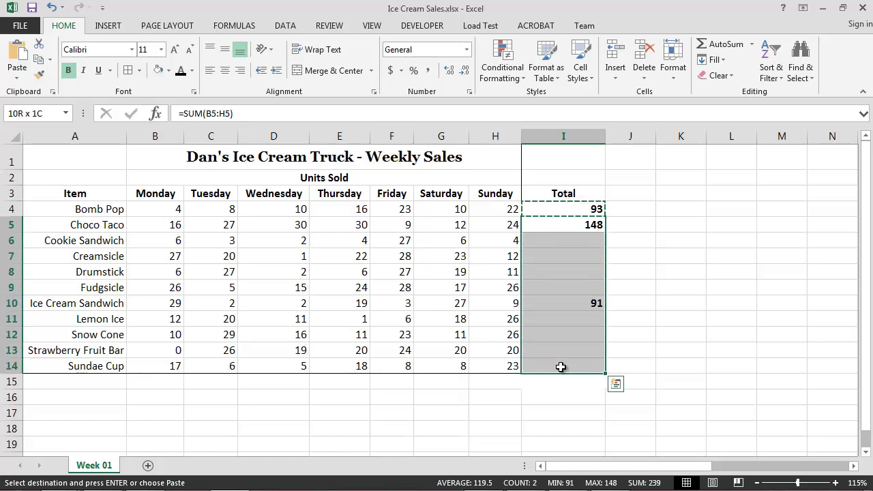
click(19, 72)
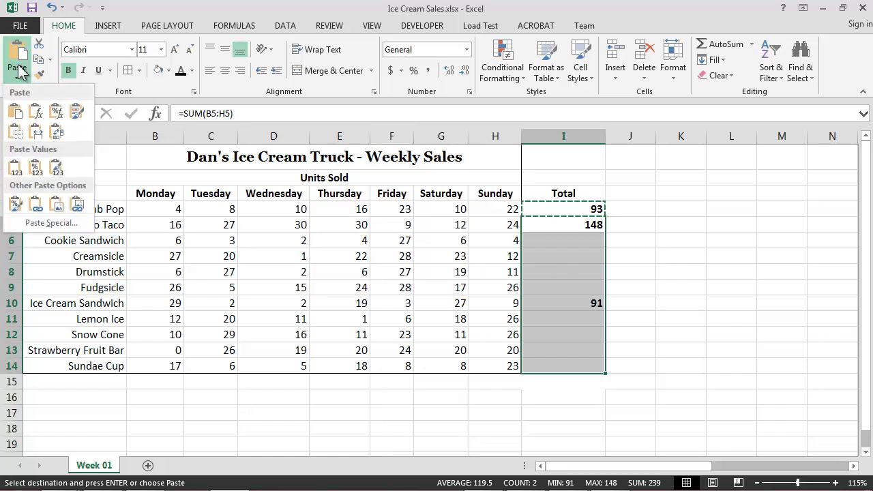
click(17, 55)
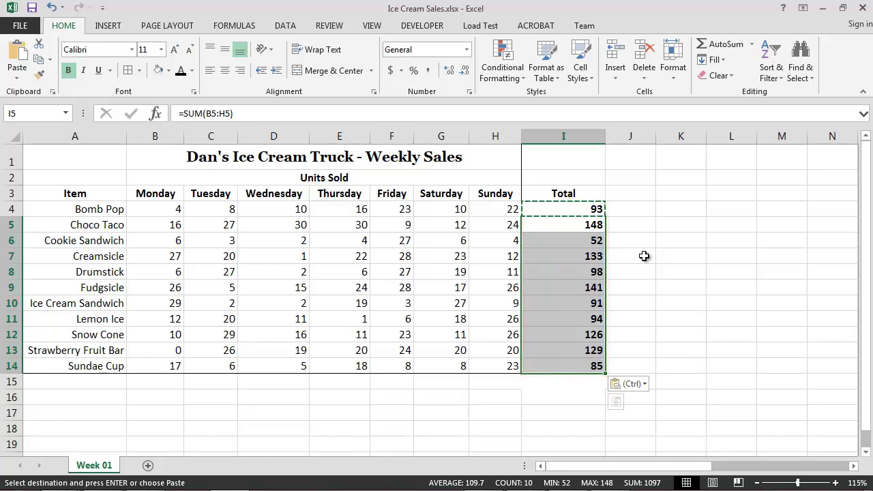
Clear the formulas from cells I5:I14, keeping only the Bomb Pop total
click(644, 256)
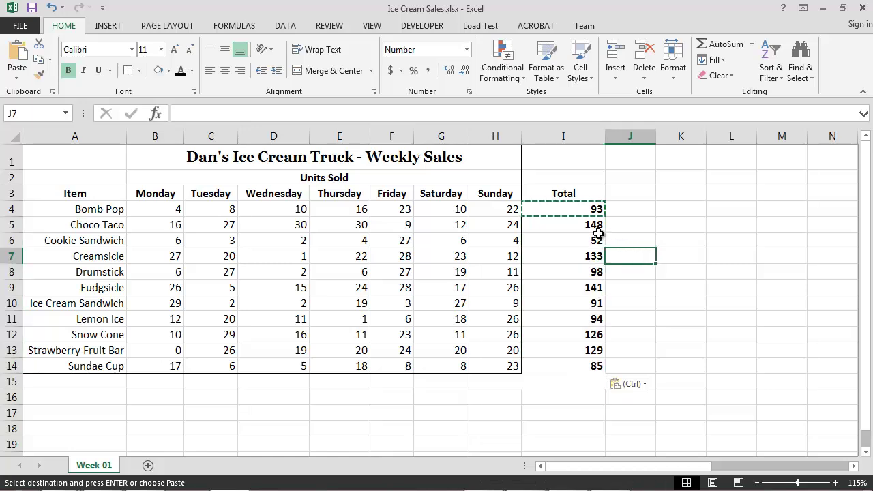
drag(587, 223, 579, 362)
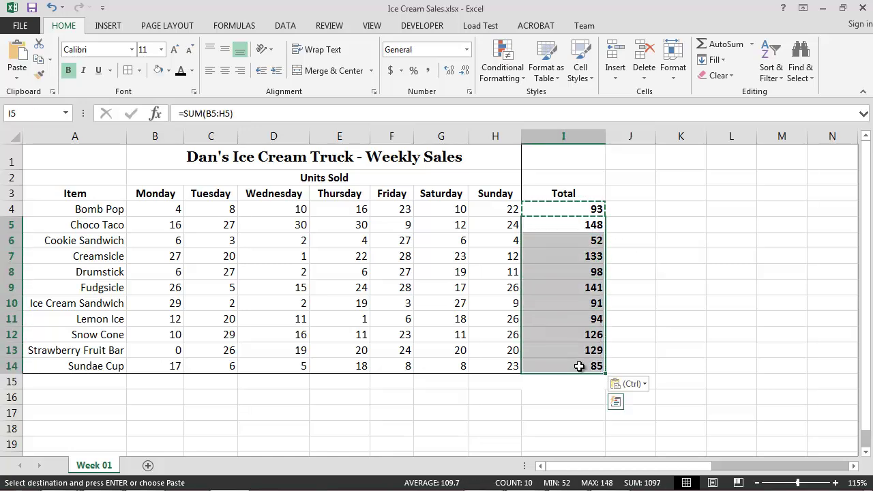
key(Return)
Copy the SUM formula in I4 and paste it into I5:I14 for the remaining items
click(596, 210)
key(ctrl+c)
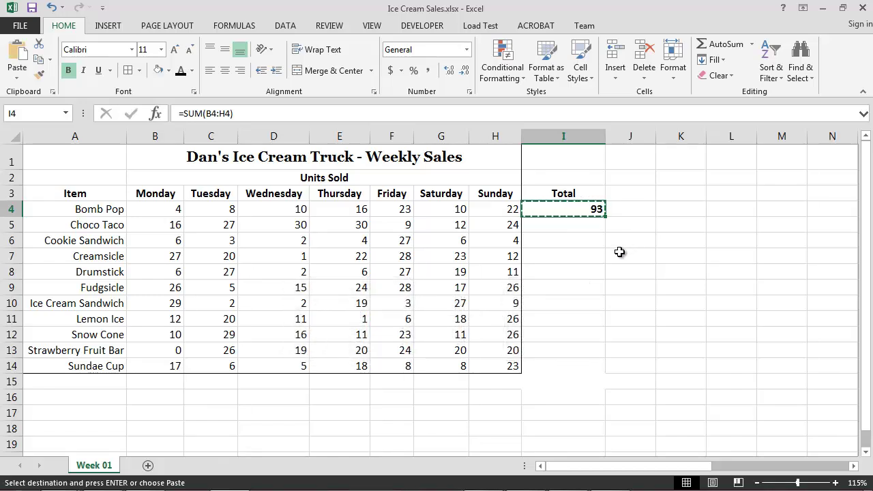
drag(579, 226, 578, 367)
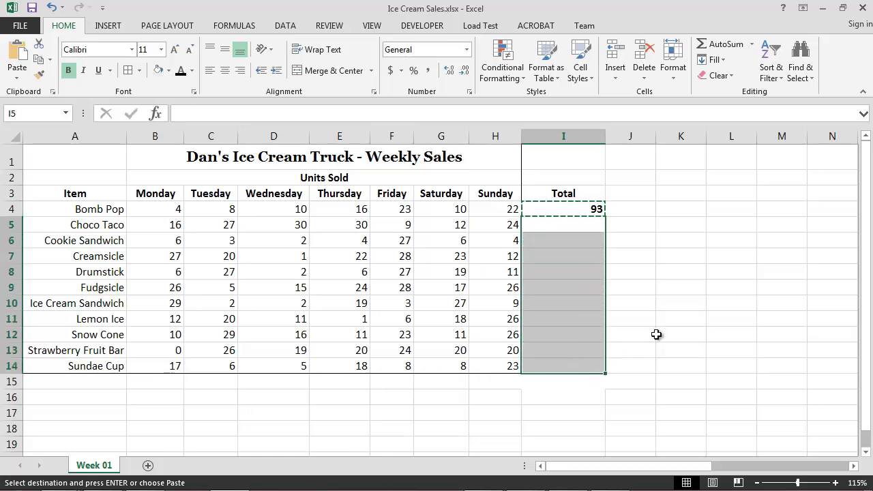
key(ctrl+v)
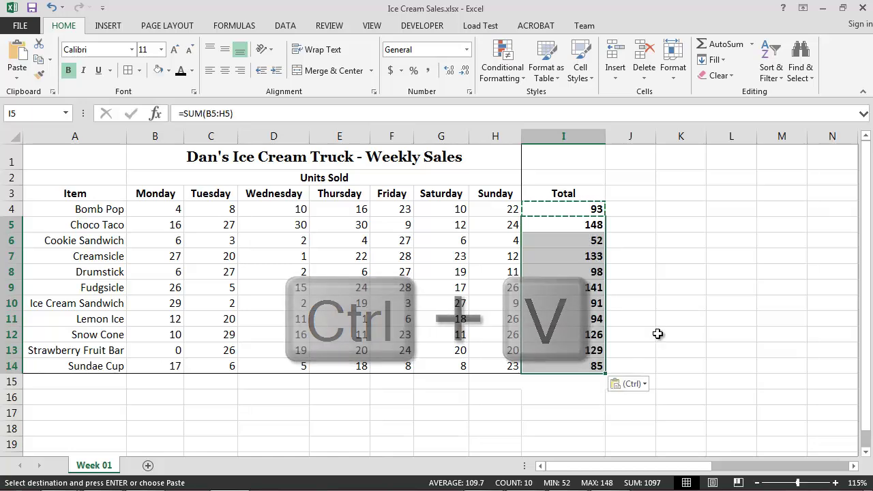
click(657, 334)
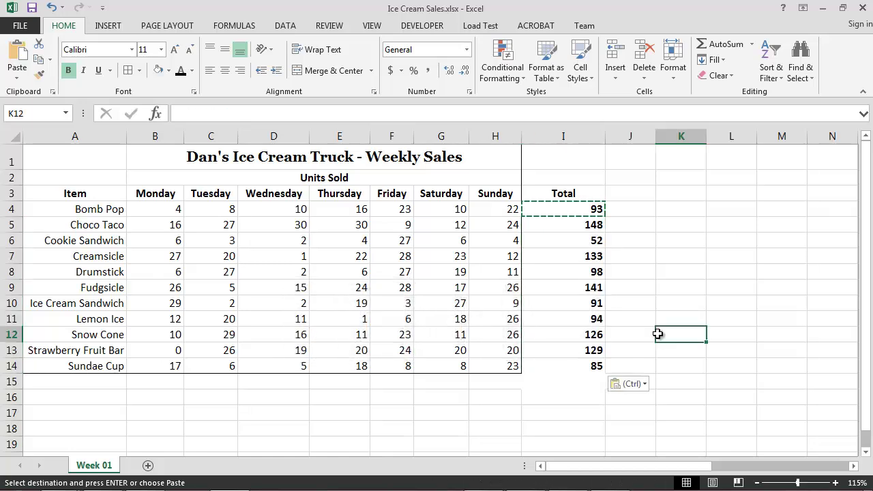
Delete the pasted totals from I5 through I14, keeping the formula in I4
click(591, 227)
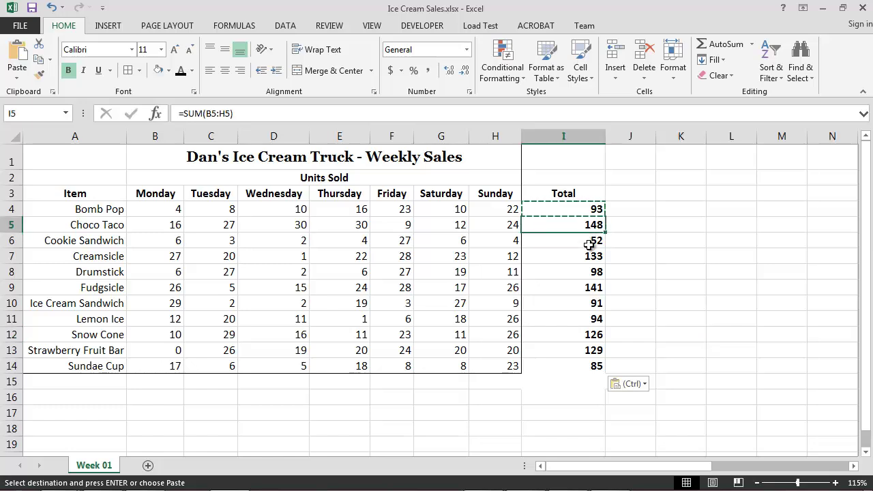
drag(589, 244, 590, 362)
key(Delete)
click(646, 298)
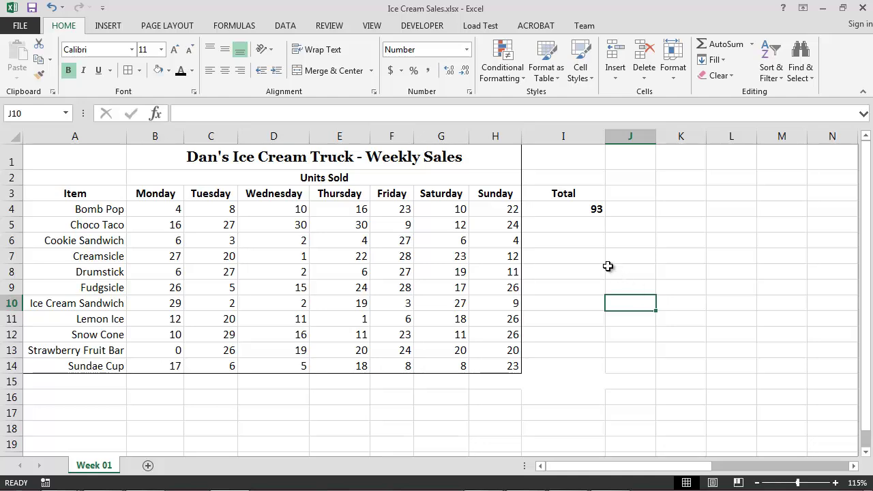
Fill the Bomb Pop total formula in I4 down through I14 to total every item
click(572, 211)
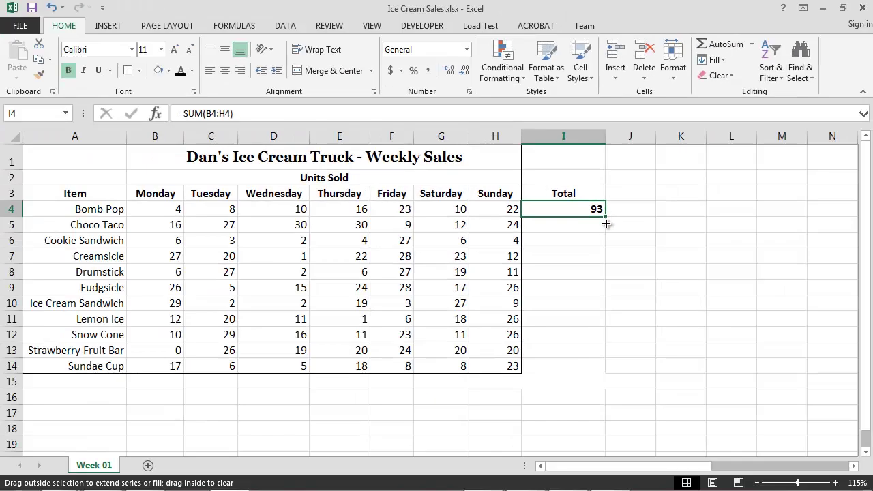
drag(606, 223, 606, 372)
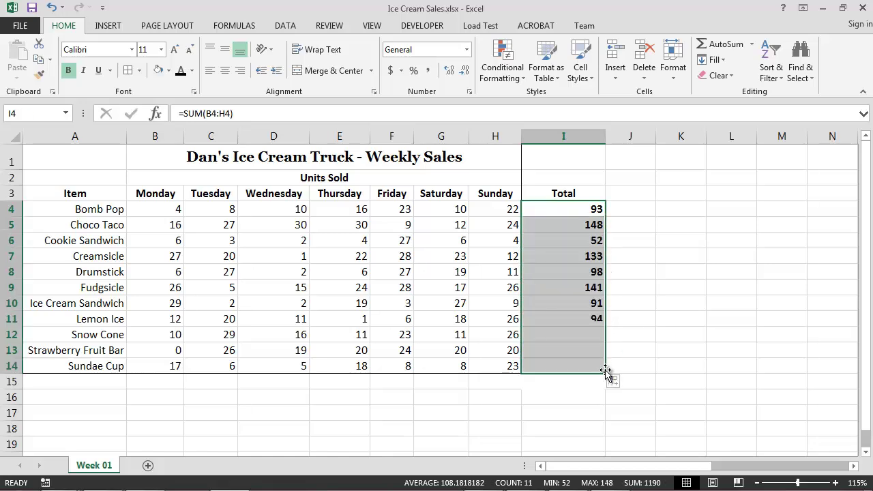
click(643, 336)
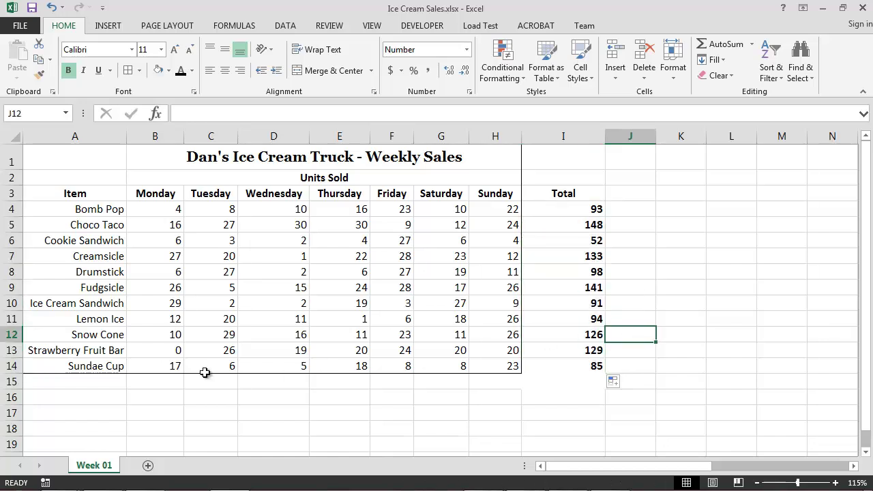
Enter the label "Total:" in A15 and use AutoSum in B15 to total Monday's units
click(82, 382)
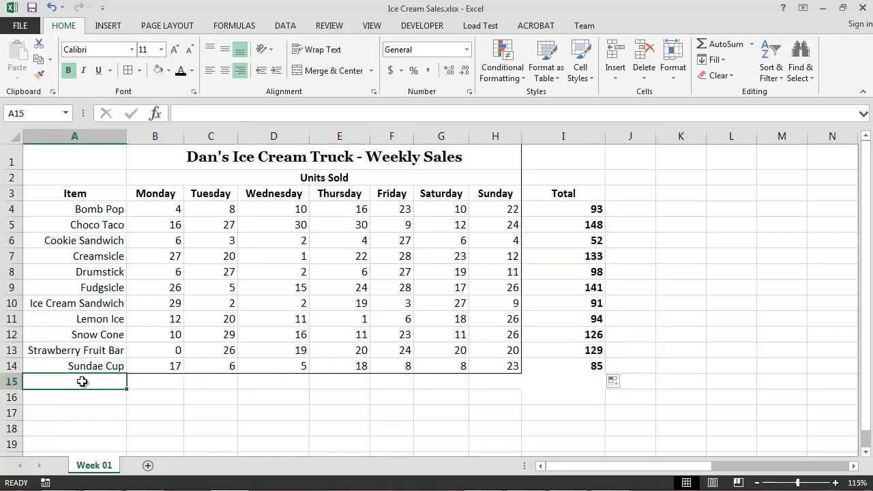
text(Total:)
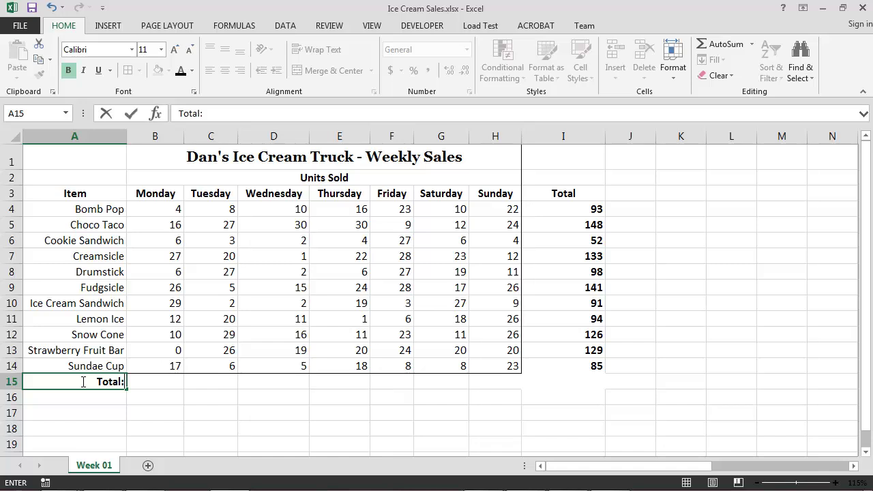
click(157, 382)
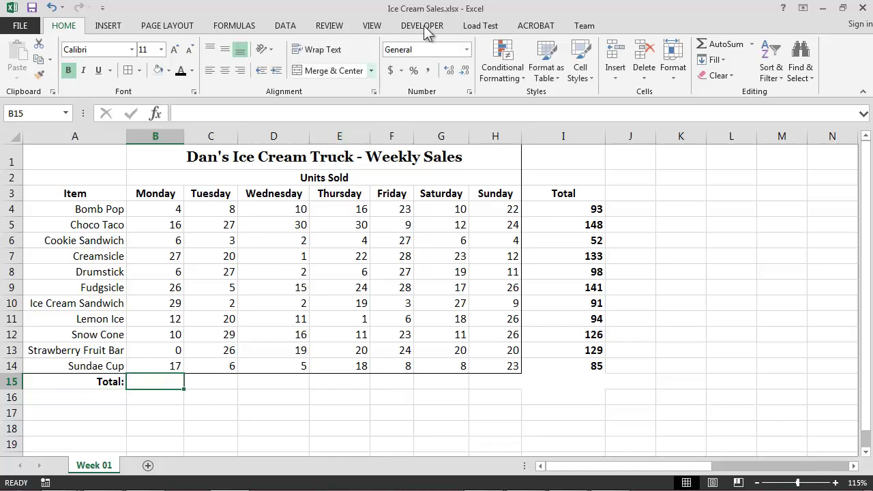
click(721, 47)
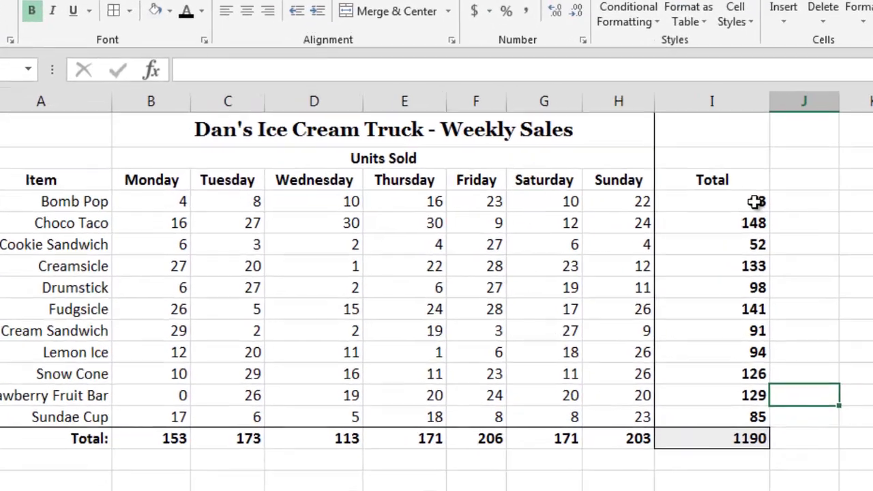
Examine the SUM formula of each item total from I4 down to I14, comparing the relative row references
click(756, 201)
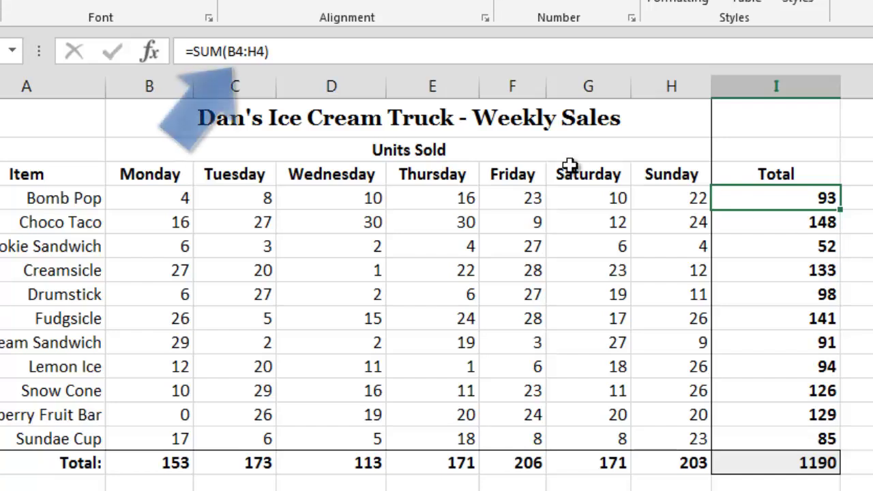
key(Down)
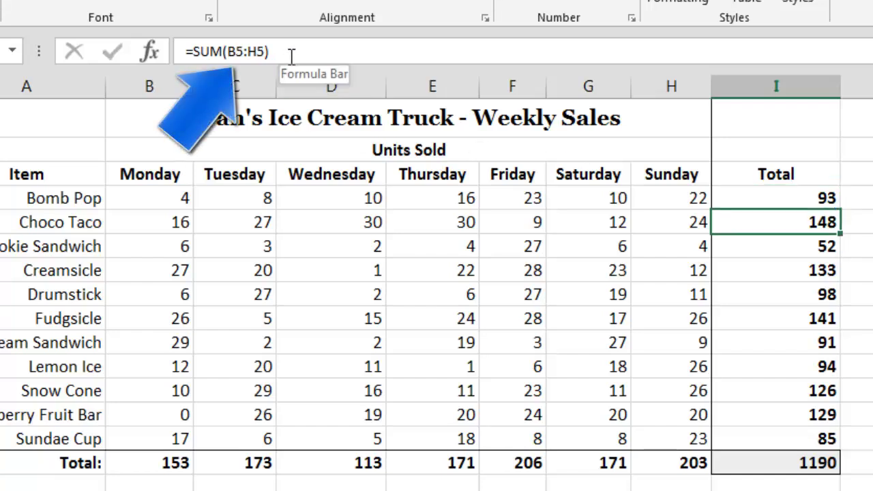
key(Down)
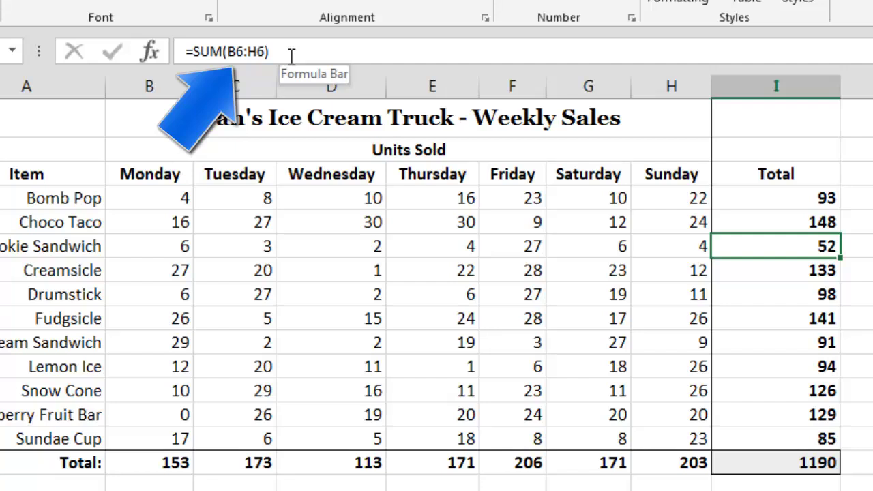
key(Down)
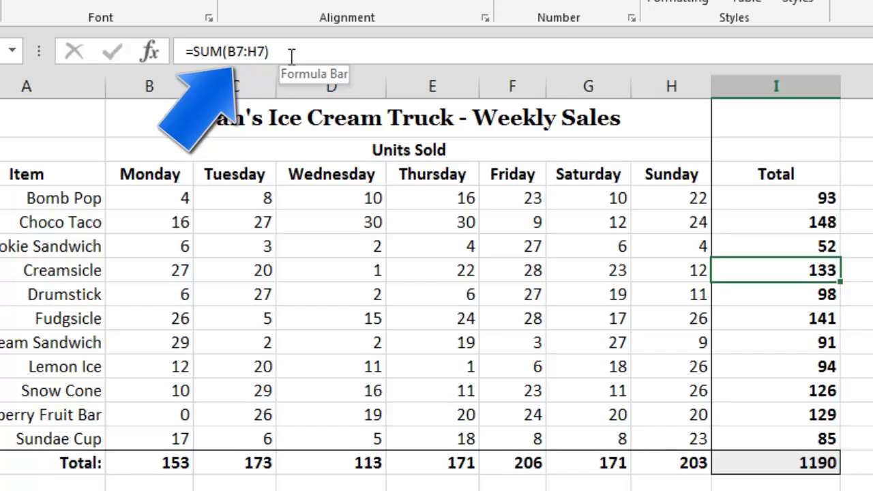
key(Down)
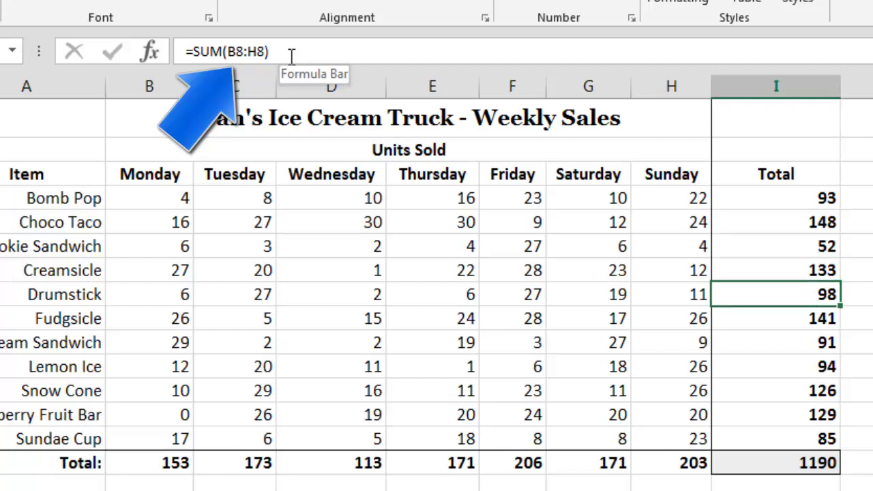
key(Down)
key(Down)
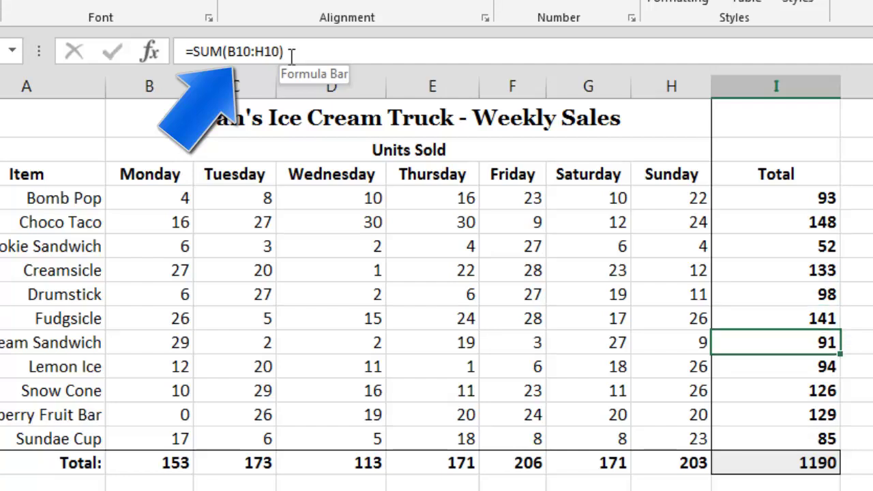
key(Down)
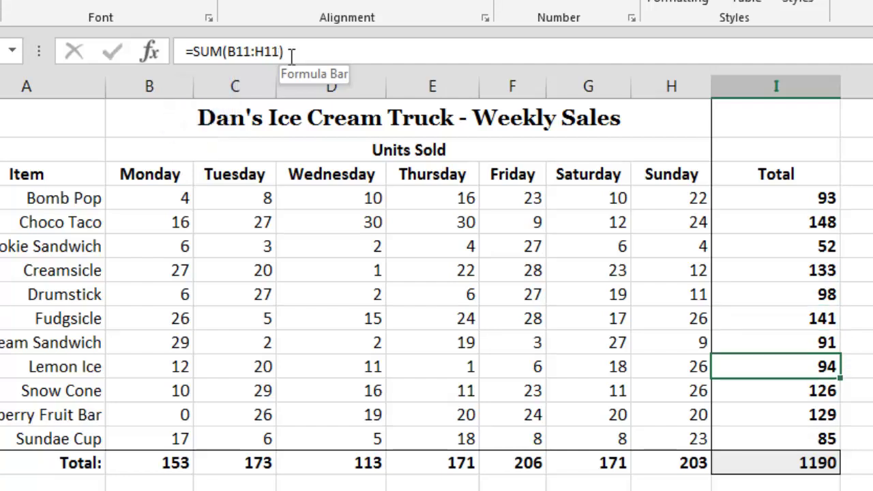
key(Down)
key(Down)
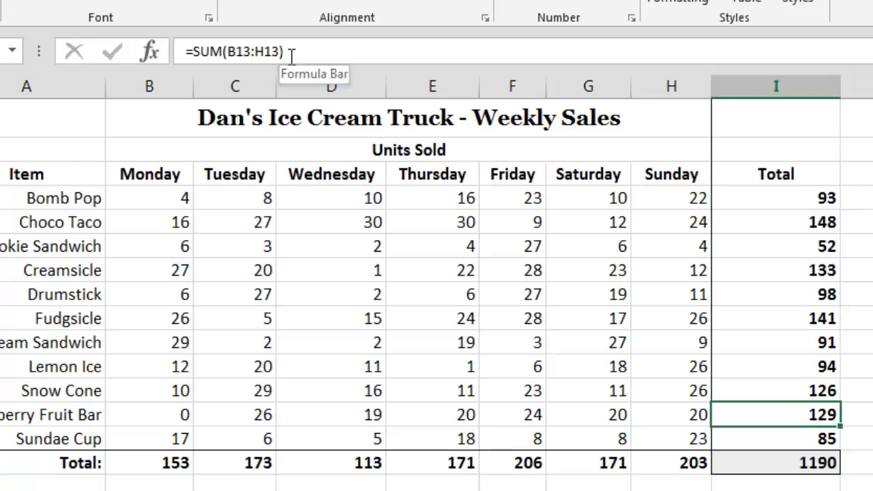
key(Down)
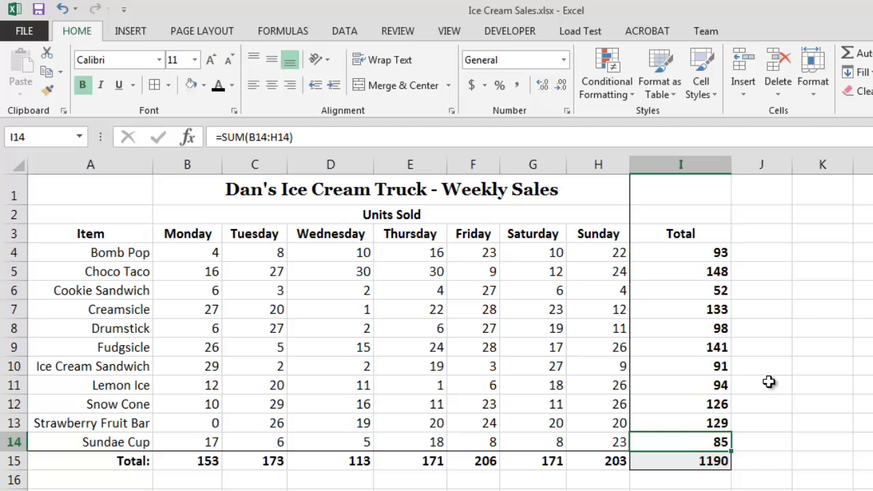
Change the range in the Bomb Pop total formula in I4 to the absolute reference $B$4:$H$4
click(705, 253)
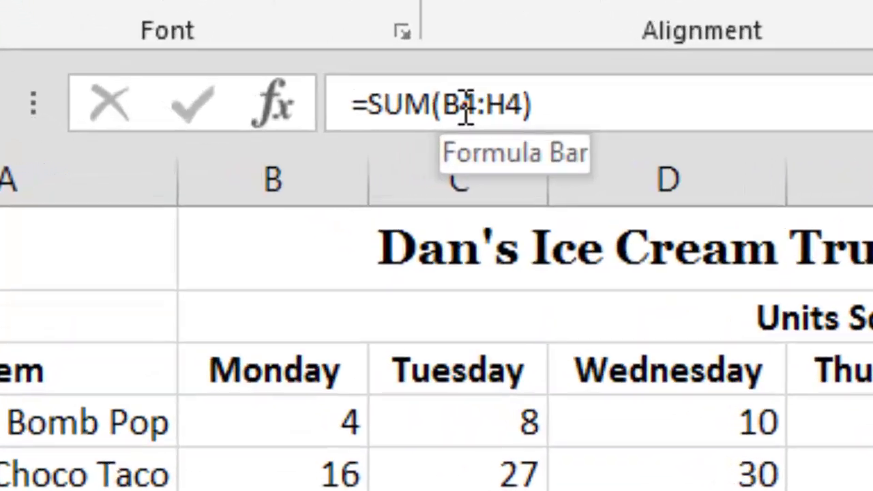
click(253, 137)
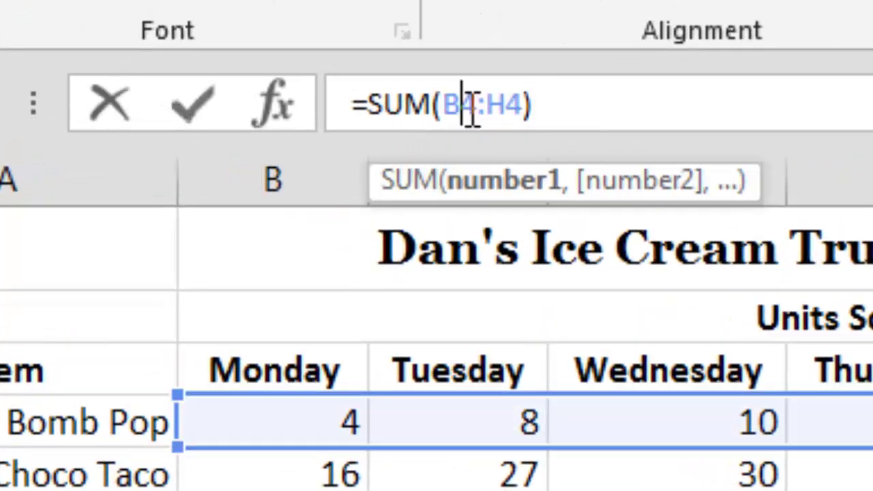
drag(526, 98, 448, 101)
key(F4)
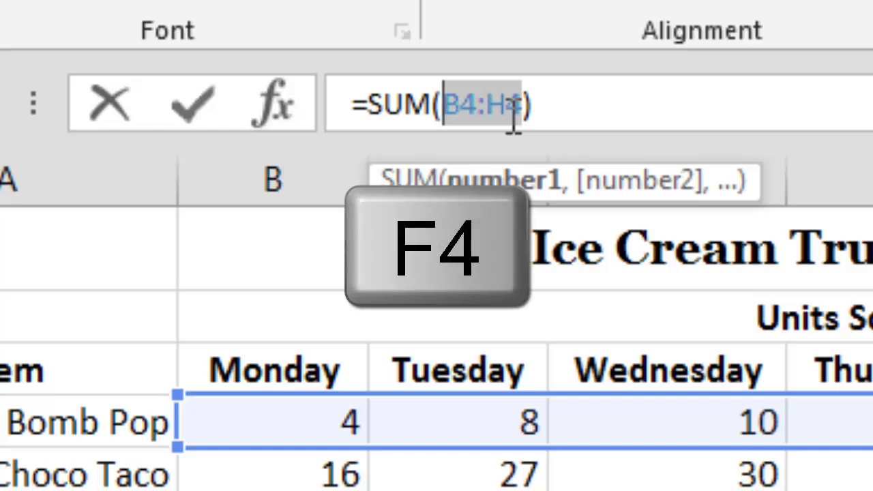
key(F4)
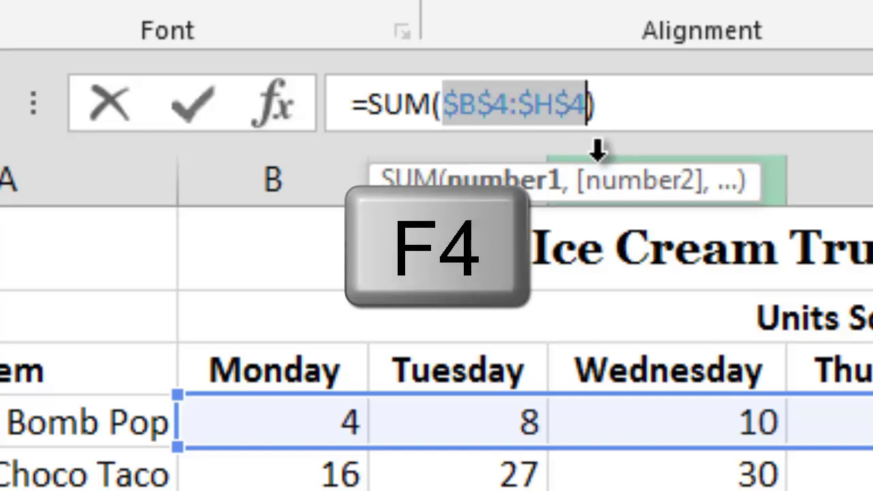
click(667, 101)
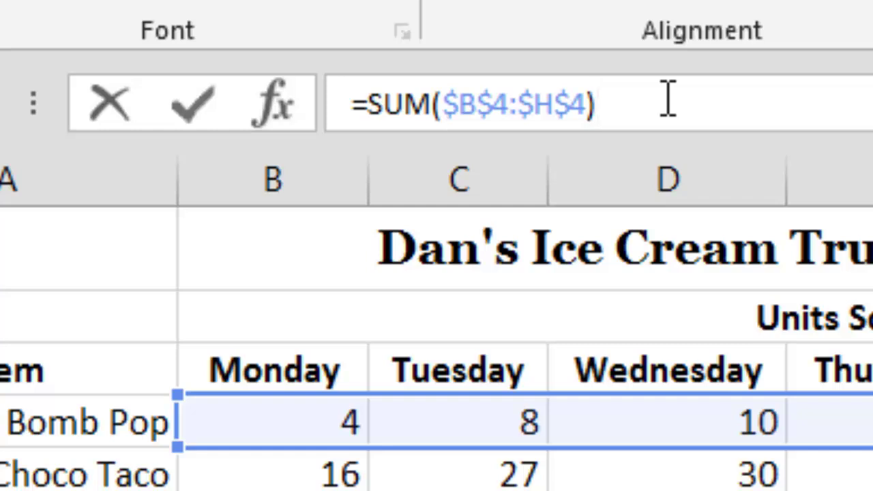
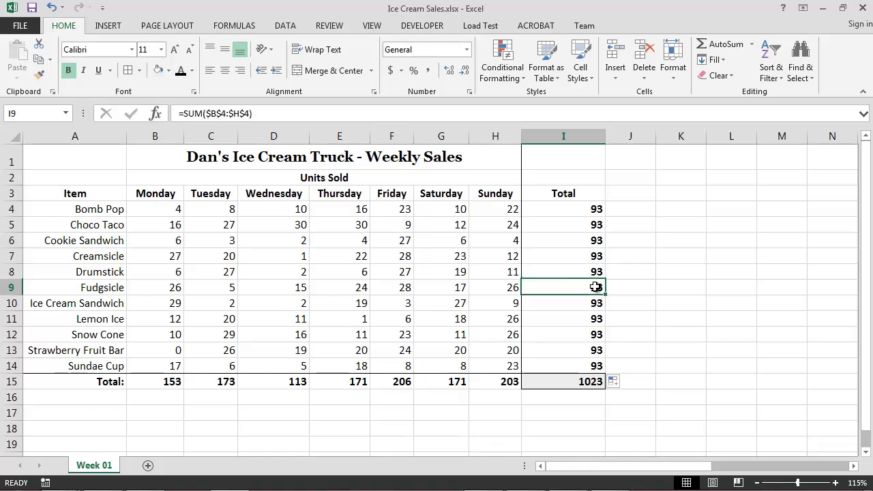
Inspect the copied absolute-reference formulas in the Ice Cream Sandwich and Lemon Ice totals, I10 and I11
click(595, 303)
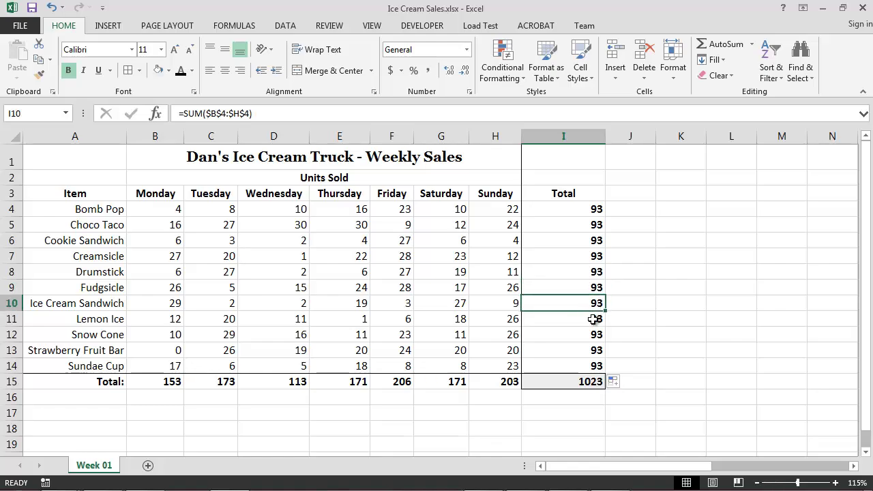
click(593, 318)
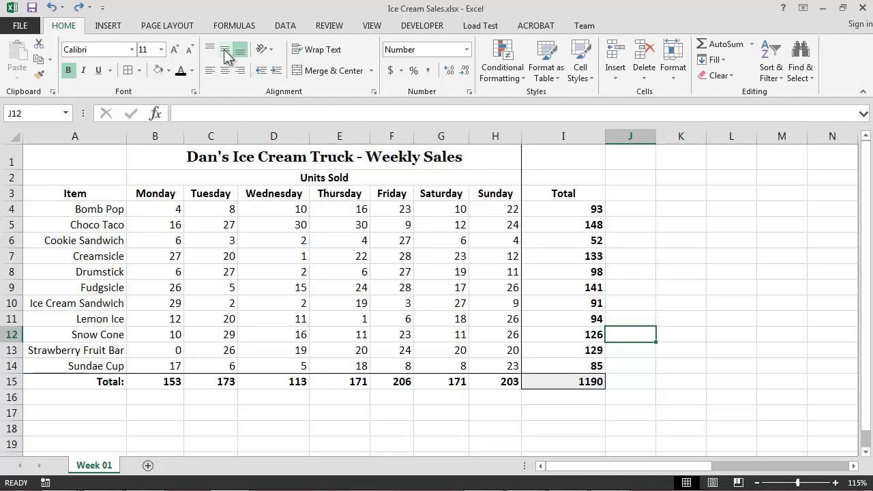
Display the worksheet's formulas to review the Total column and row, and switch back to showing values
click(234, 27)
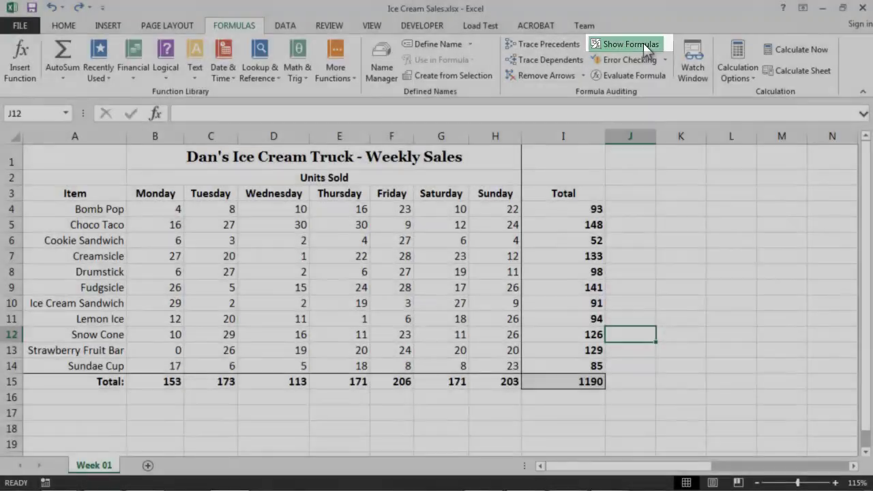
click(641, 46)
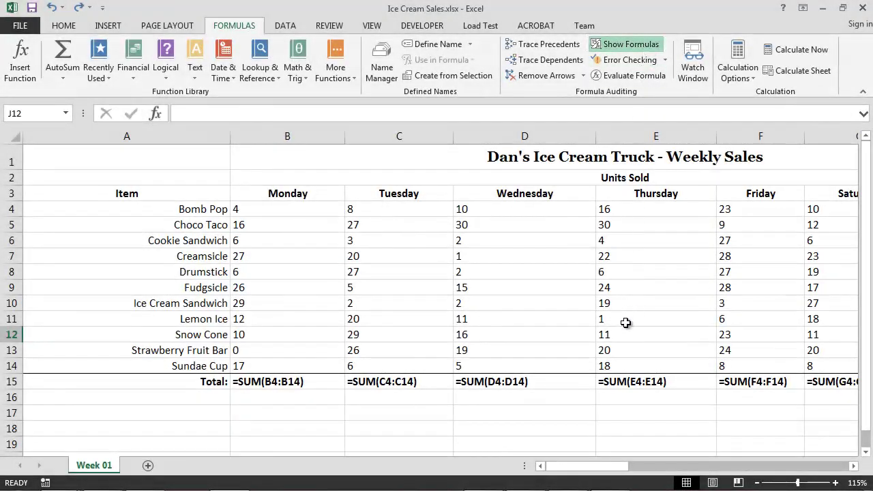
drag(591, 468, 621, 477)
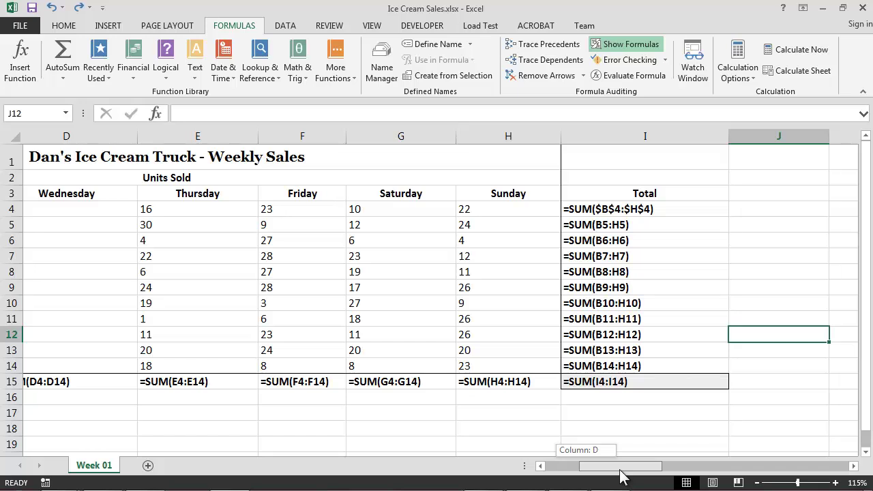
drag(621, 477, 621, 477)
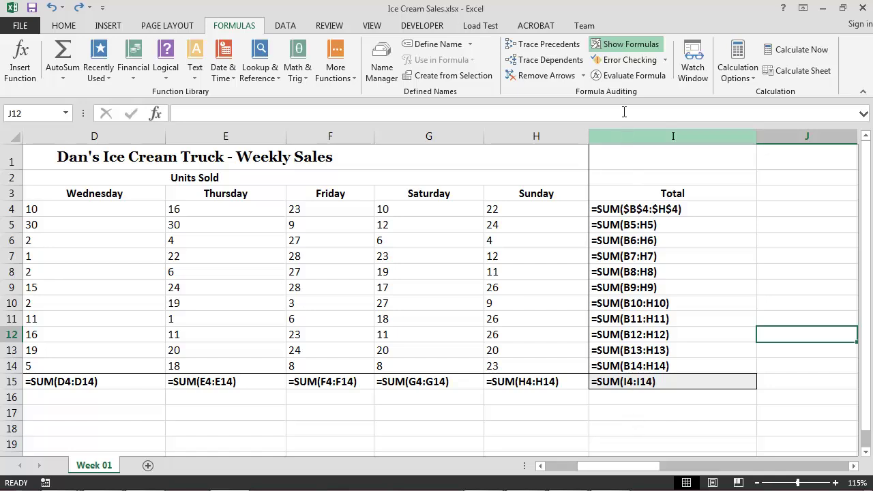
click(624, 44)
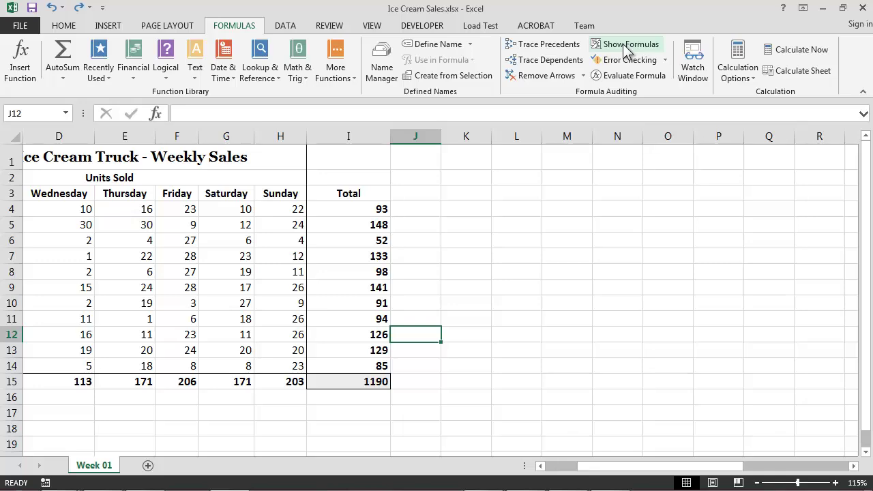
Toggle the whole sales sheet between formula view and value view twice, ending with the calculated values
drag(609, 467, 578, 466)
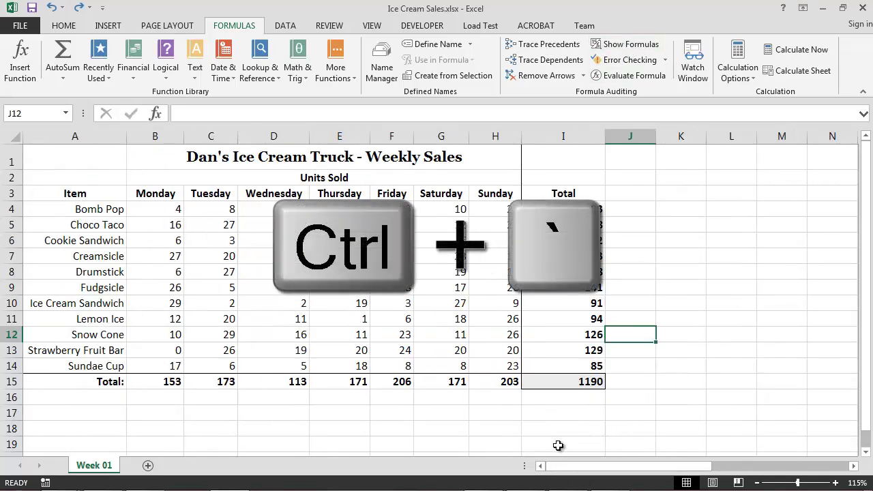
key(ctrl+grave)
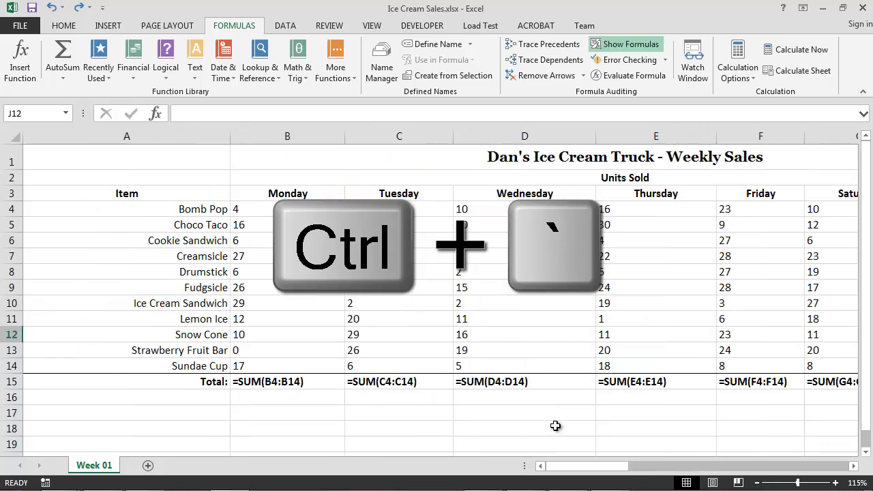
key(ctrl+grave)
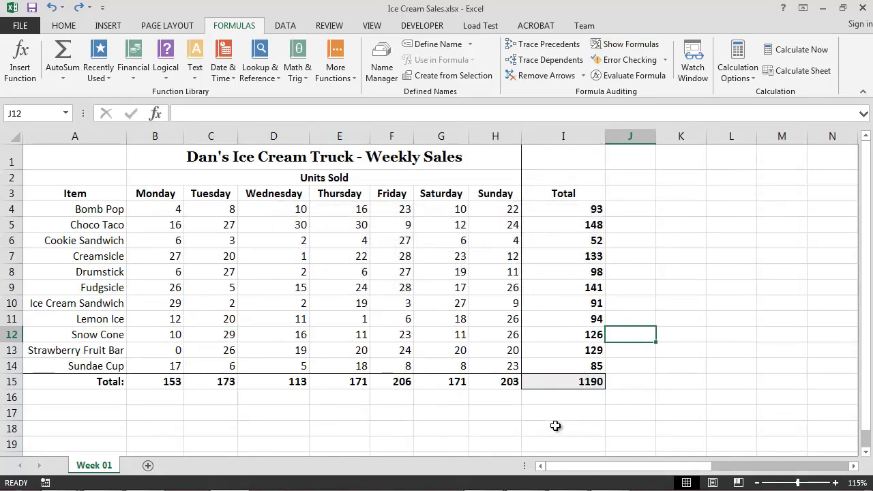
key(ctrl+grave)
key(ctrl+grave)
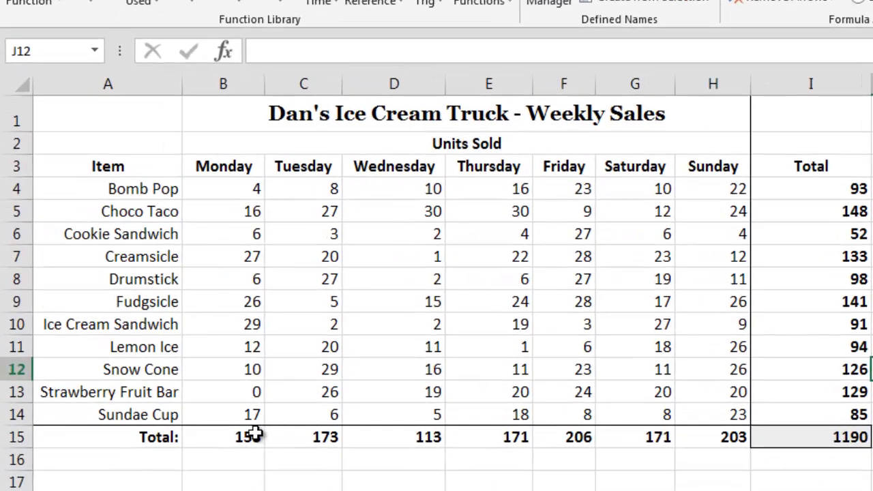
Open the Monday total formula in B15 for editing to examine its cell range
click(212, 409)
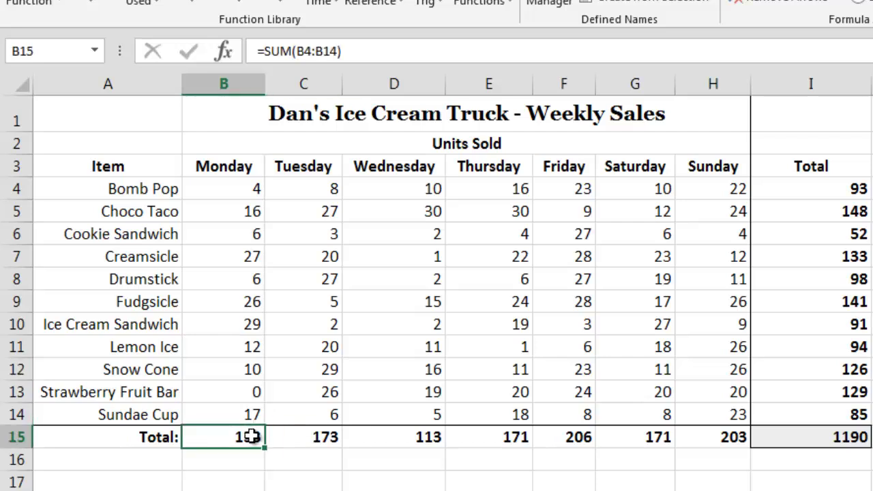
click(325, 51)
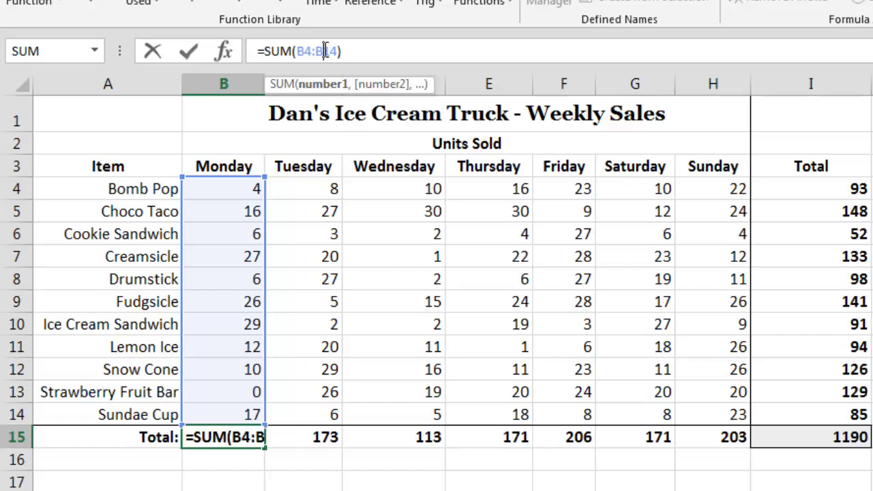